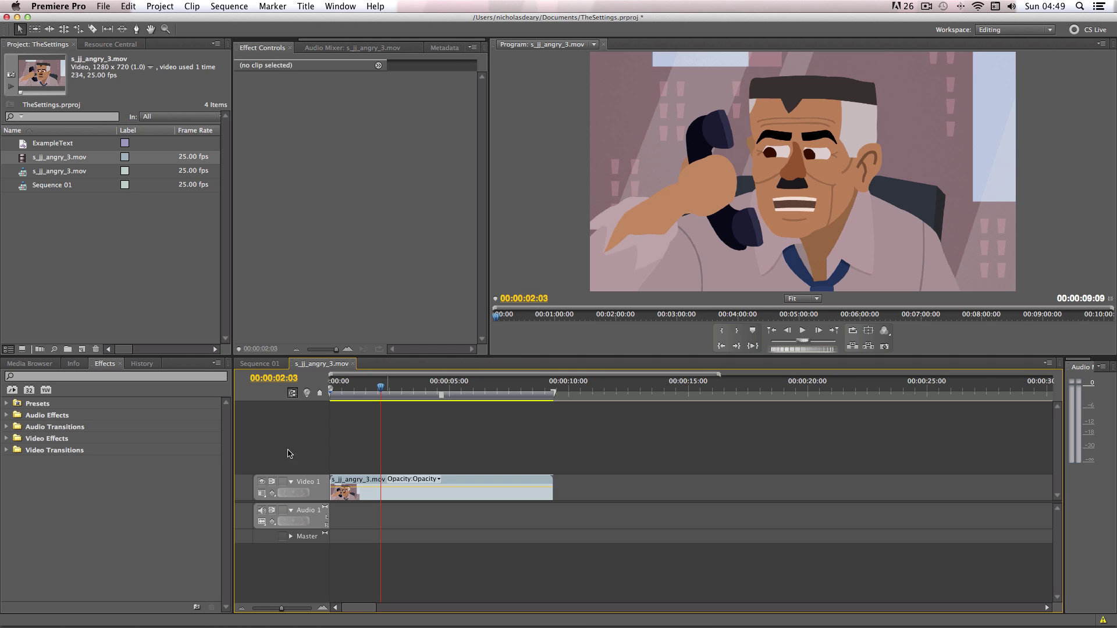
- Drag the playhead back to 00:00:00:18, near the clip's start
drag(381, 387, 346, 389)
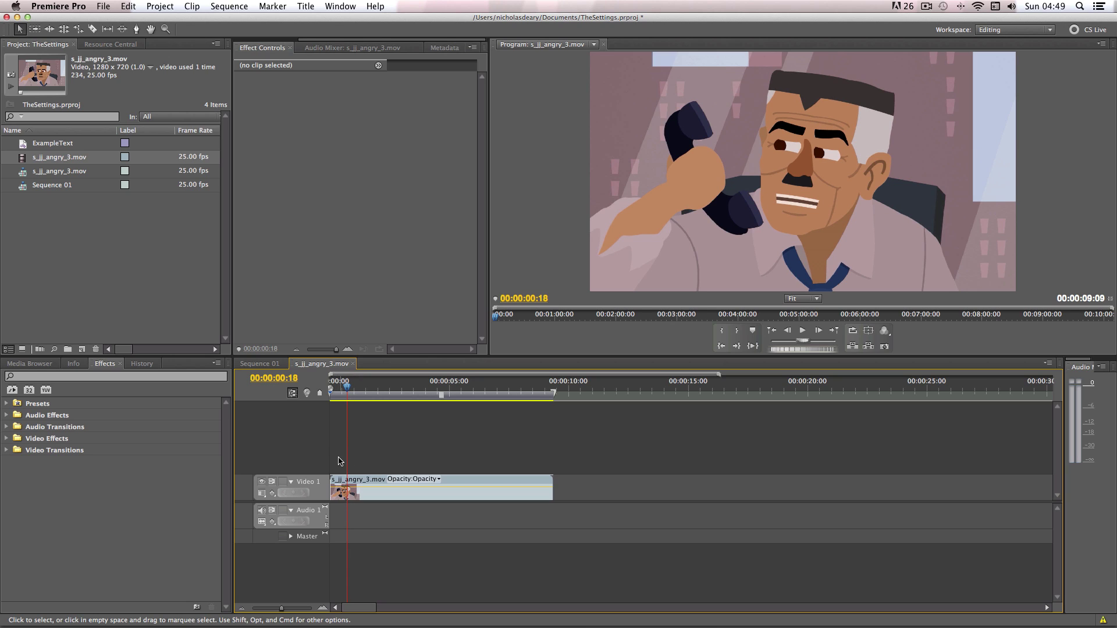
- Drop a copy of s_jj_angry_3.mov onto a new Video 2 track above Video 1
click(93, 299)
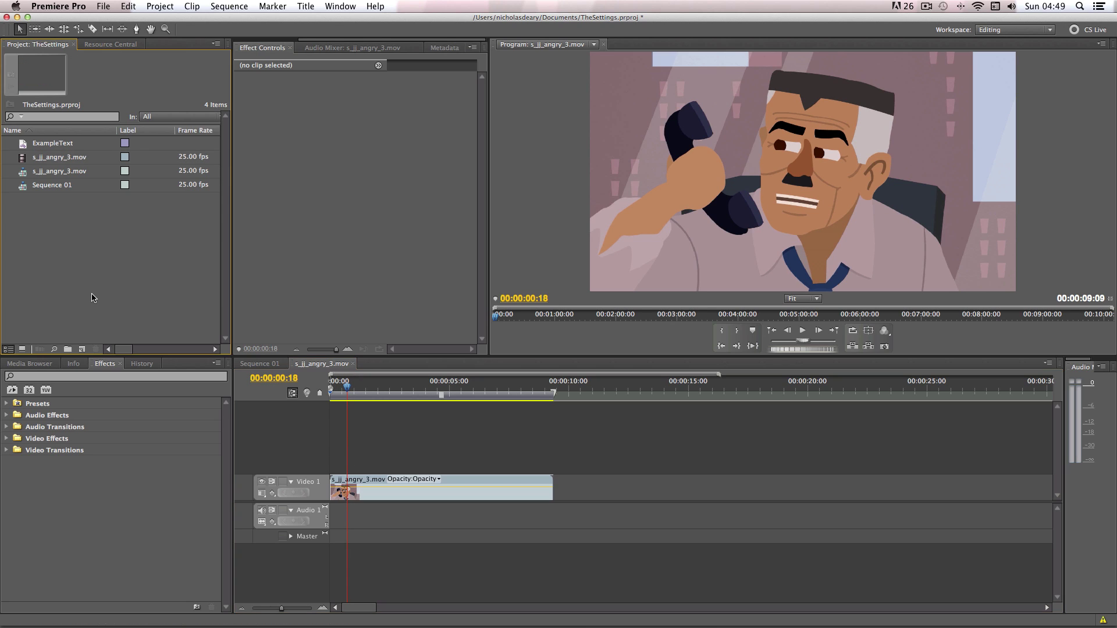
click(47, 158)
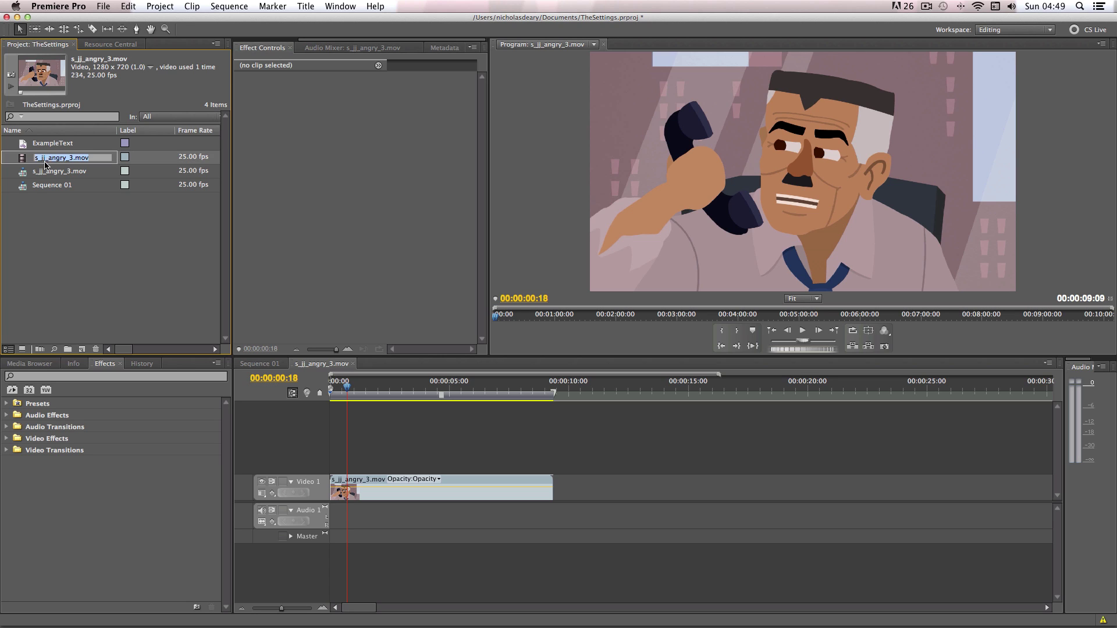
click(46, 171)
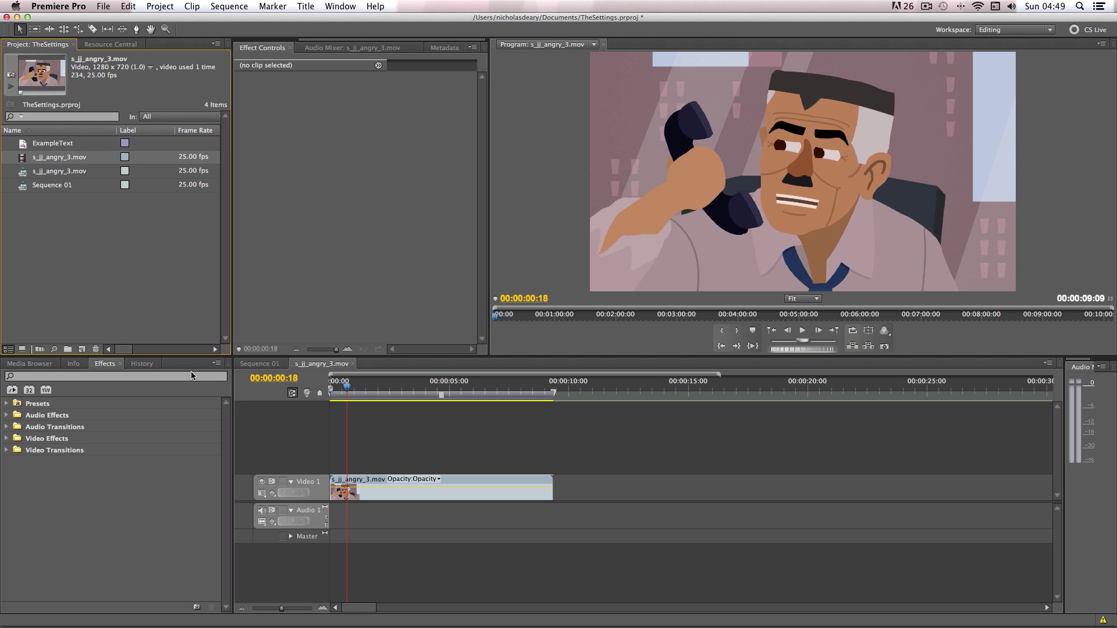
drag(255, 403, 334, 432)
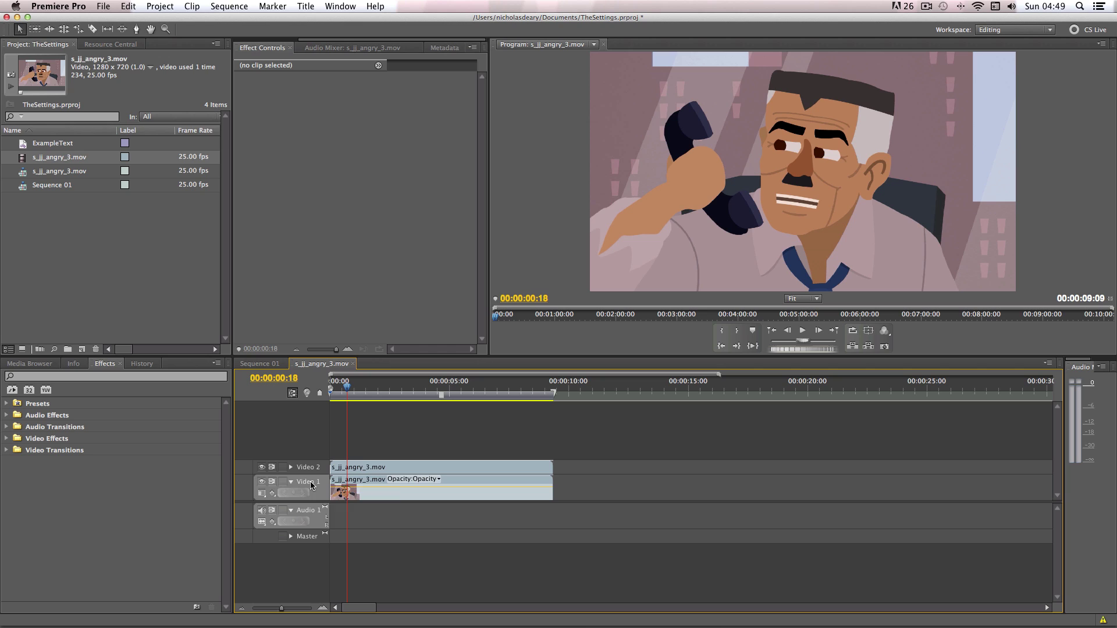
- Open the Add Tracks dialog from the track header and expand the video Placement list
right_click(311, 484)
click(347, 511)
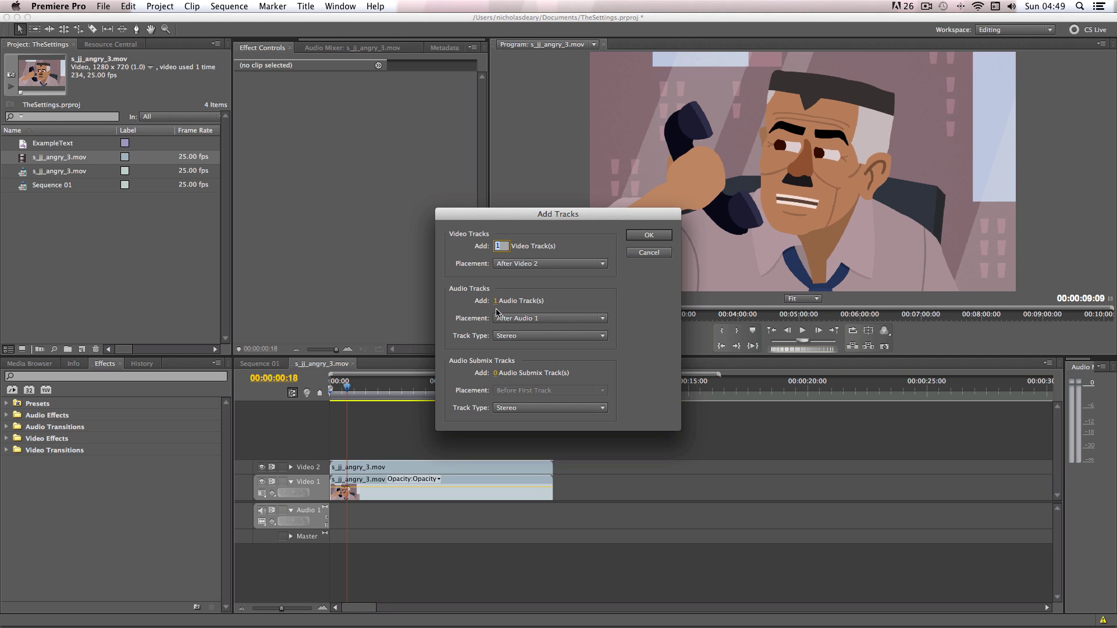
click(507, 264)
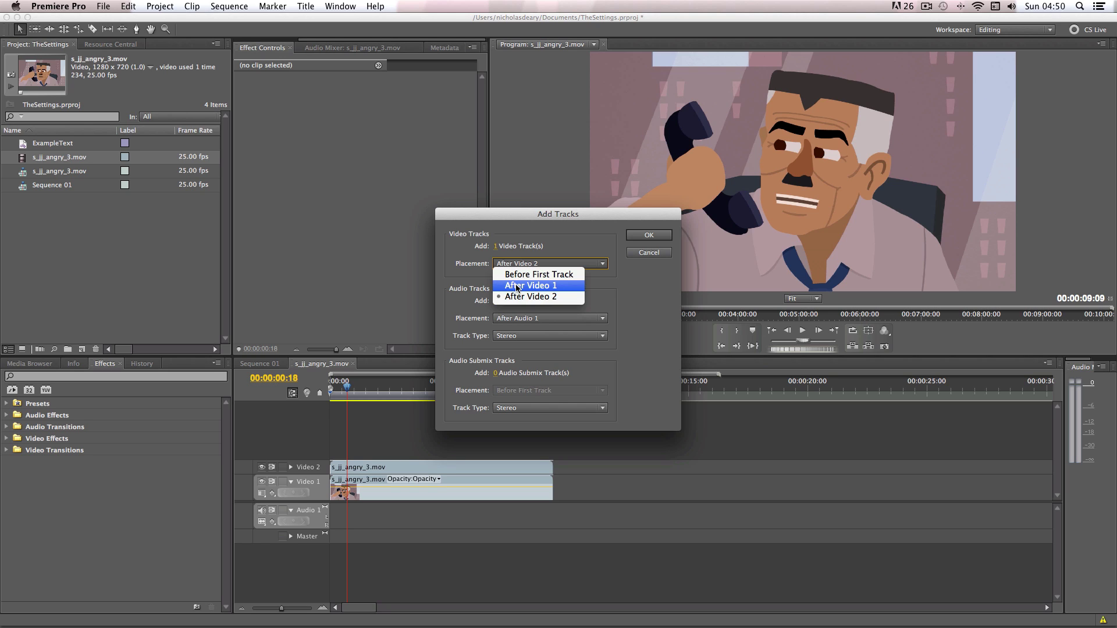
- Add one video track after Video 1 and one audio track after Audio 1
click(508, 287)
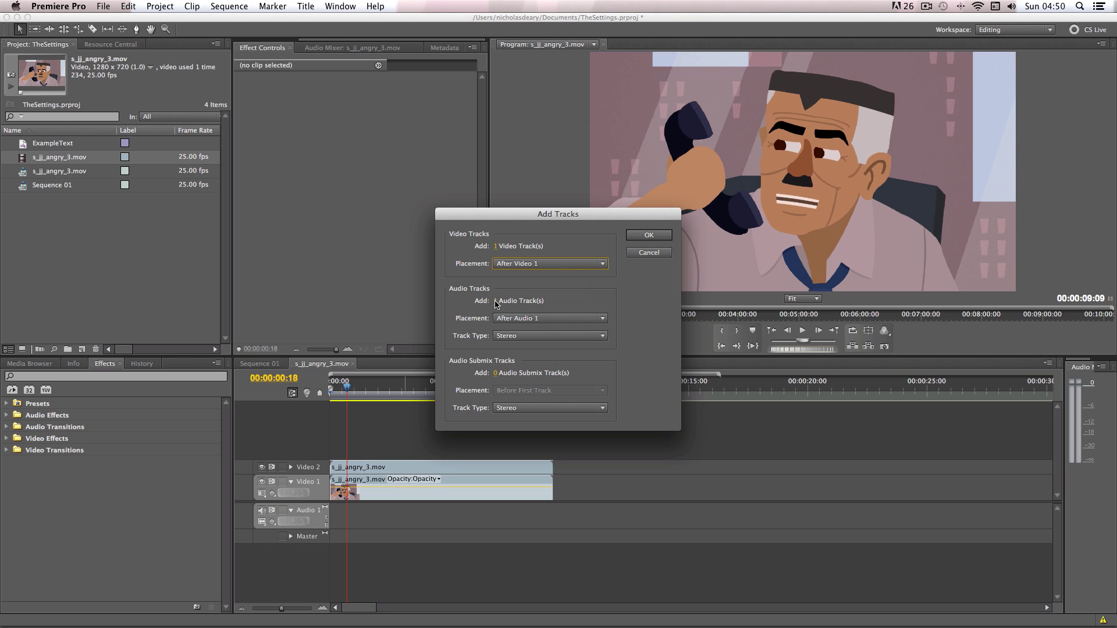
click(512, 320)
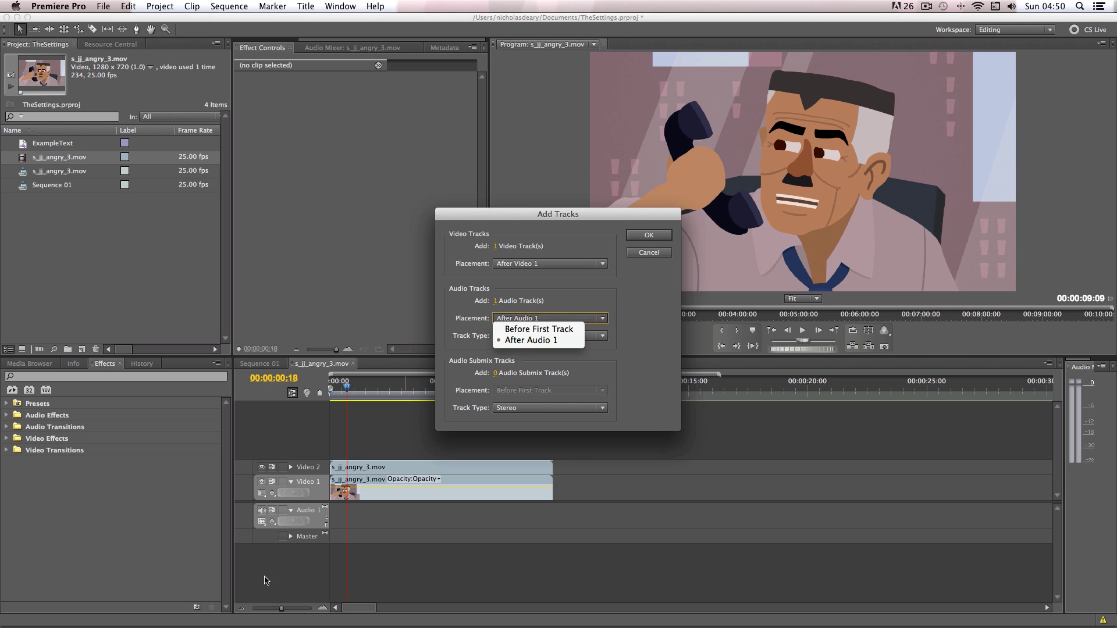
click(524, 341)
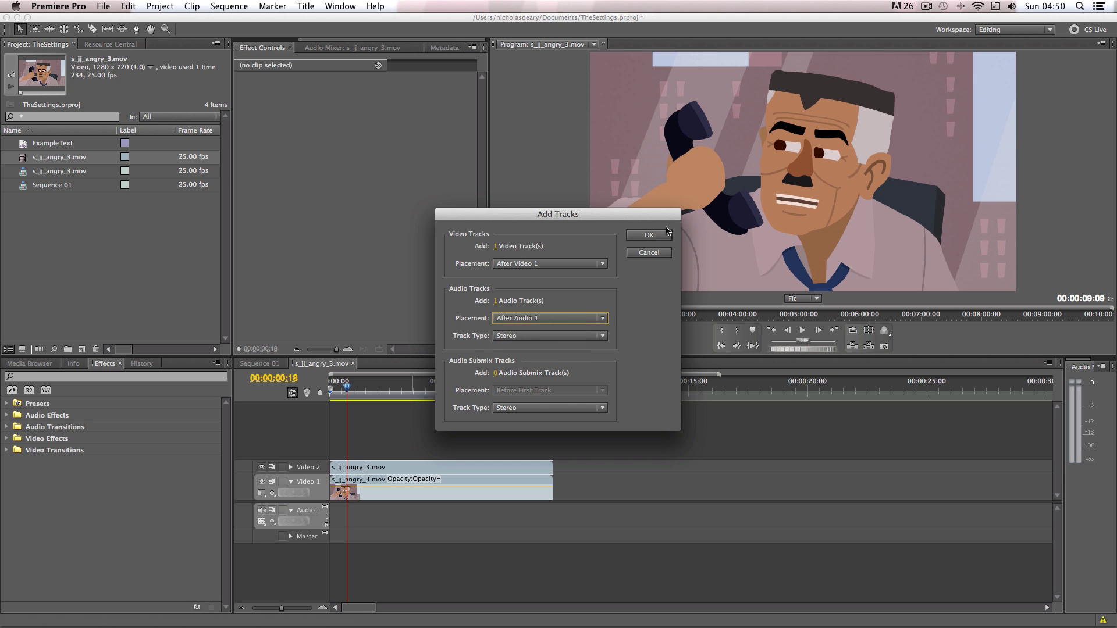
click(648, 234)
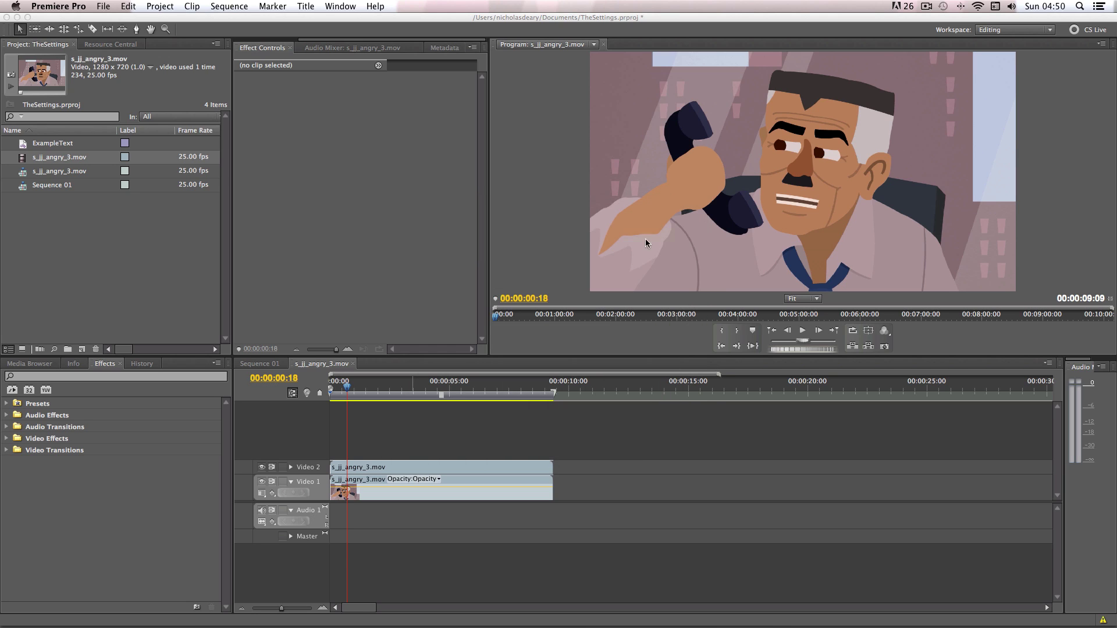
click(319, 467)
click(324, 541)
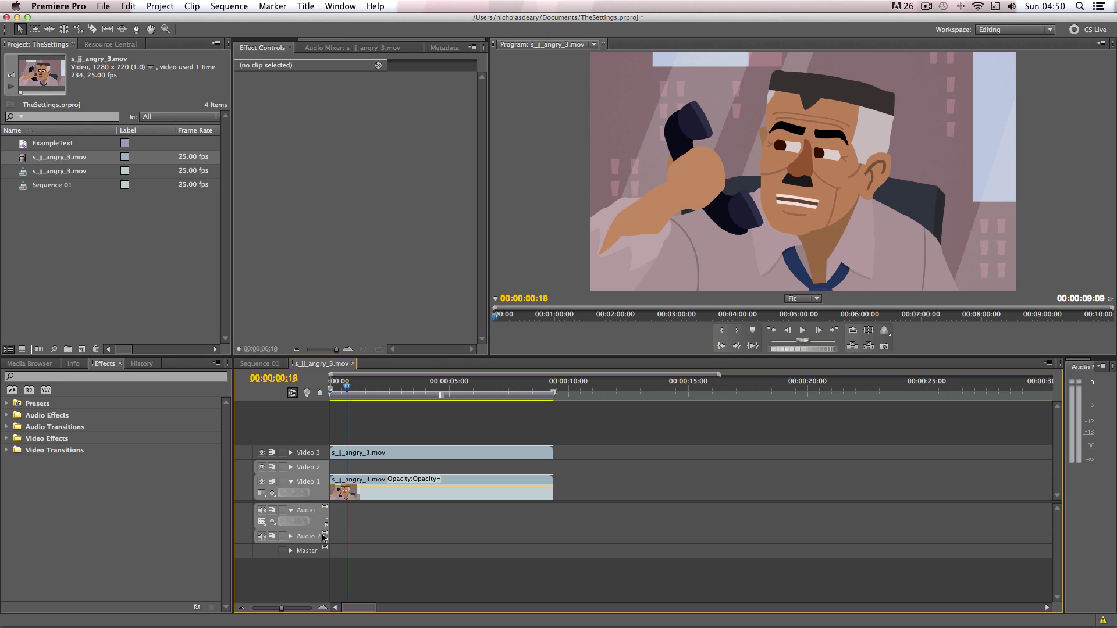